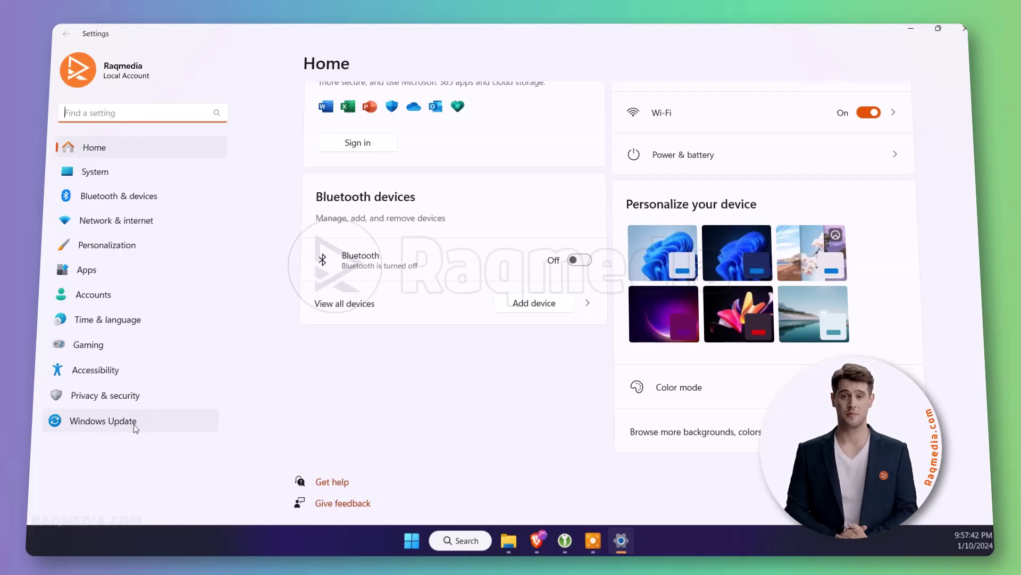
# - Go to the Windows Update settings and check for updates
pyautogui.click(143, 427)
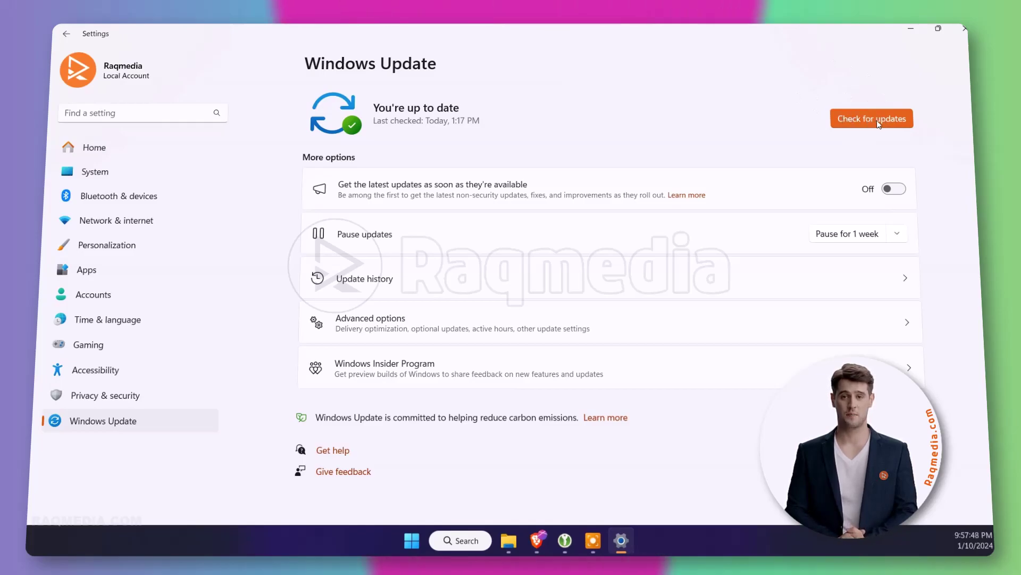
pyautogui.click(840, 117)
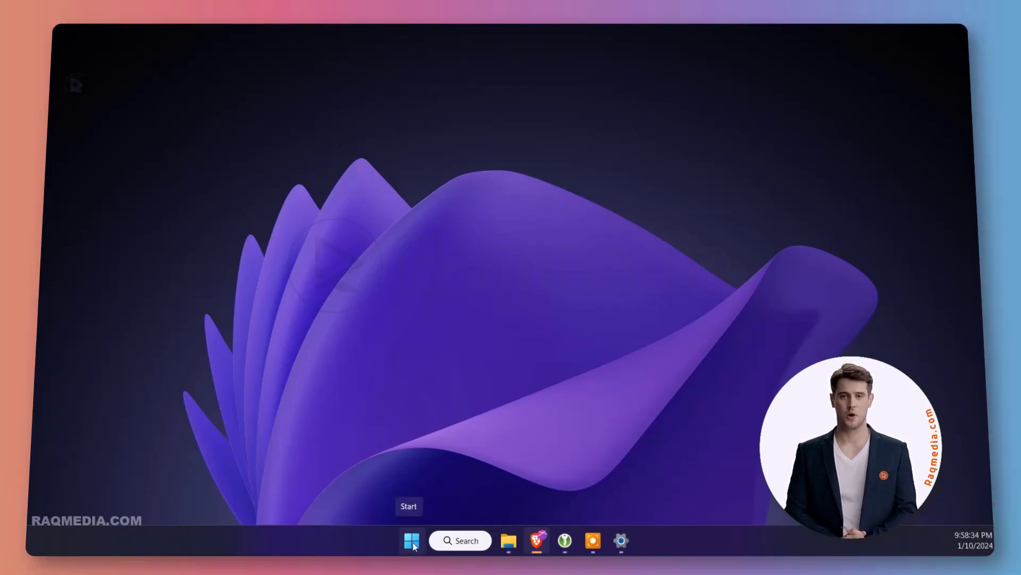
# - Open Device Manager and expand the Keyboards category to list the installed keyboard devices
pyautogui.rightClick(413, 542)
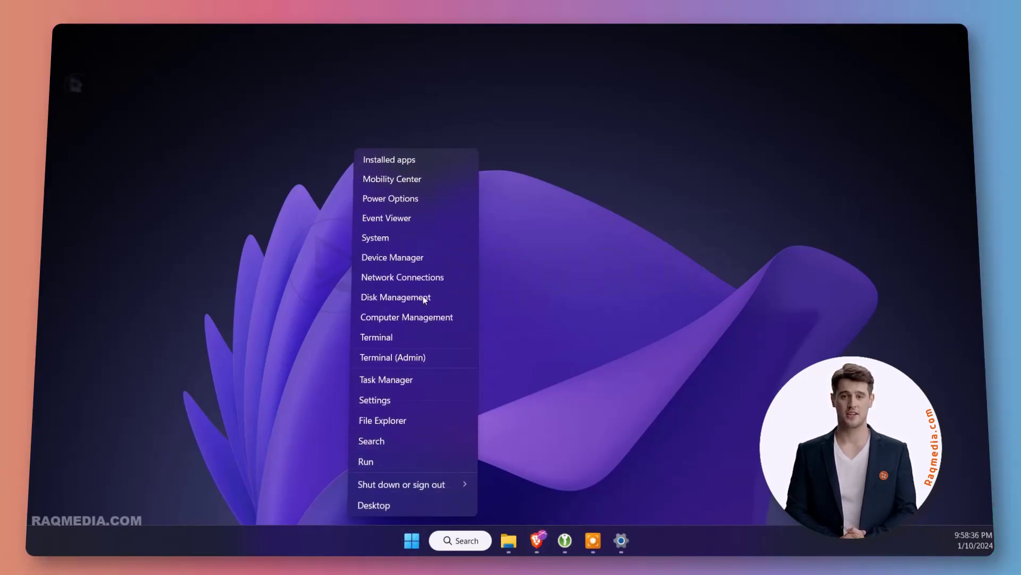
pyautogui.click(434, 260)
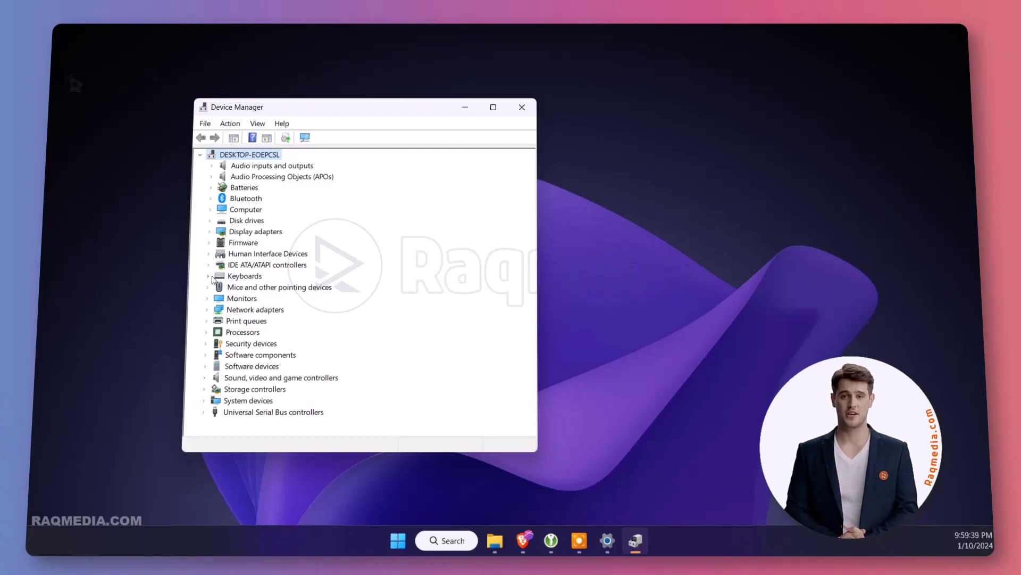
pyautogui.click(208, 276)
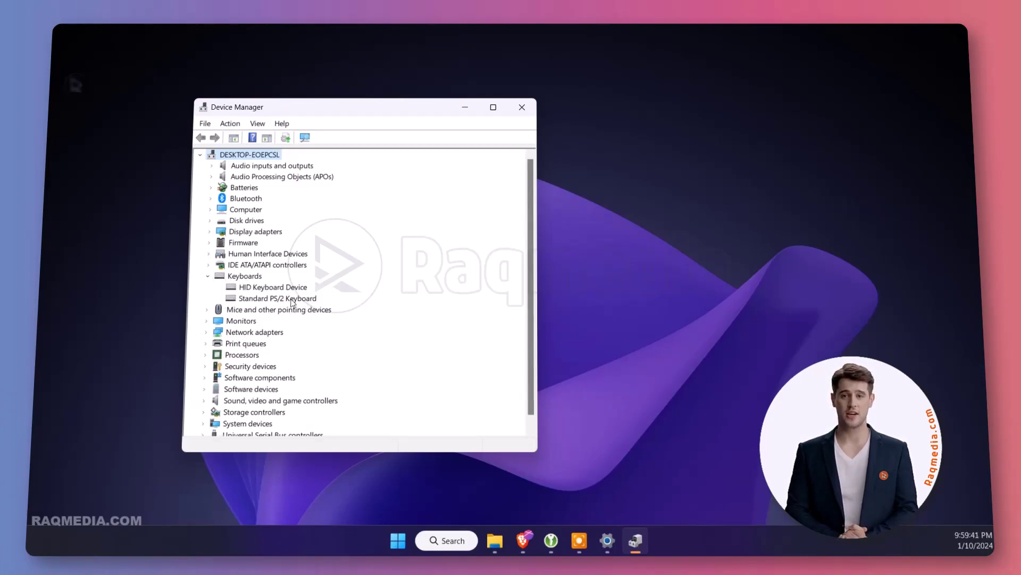
pyautogui.click(312, 300)
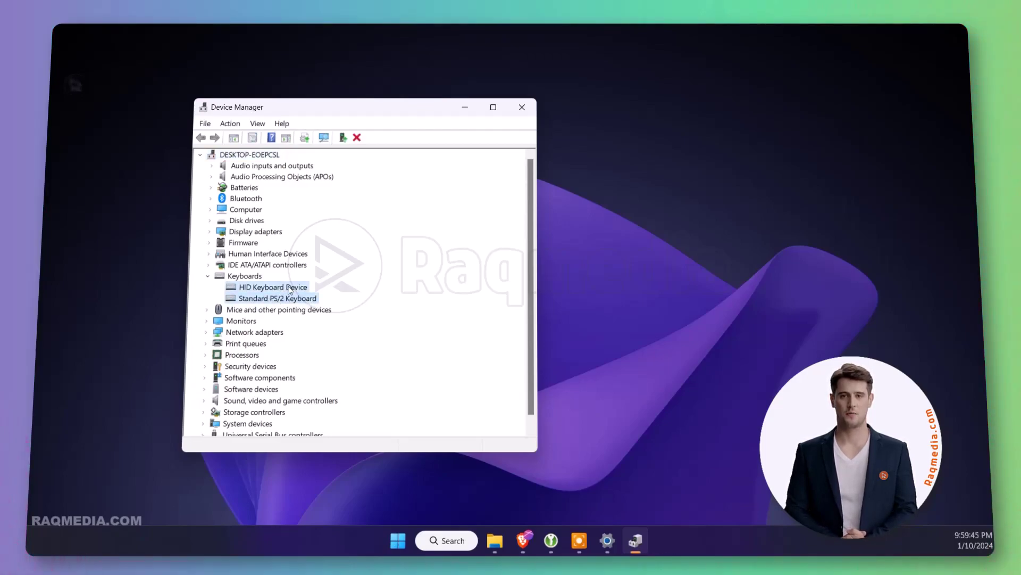
pyautogui.click(289, 288)
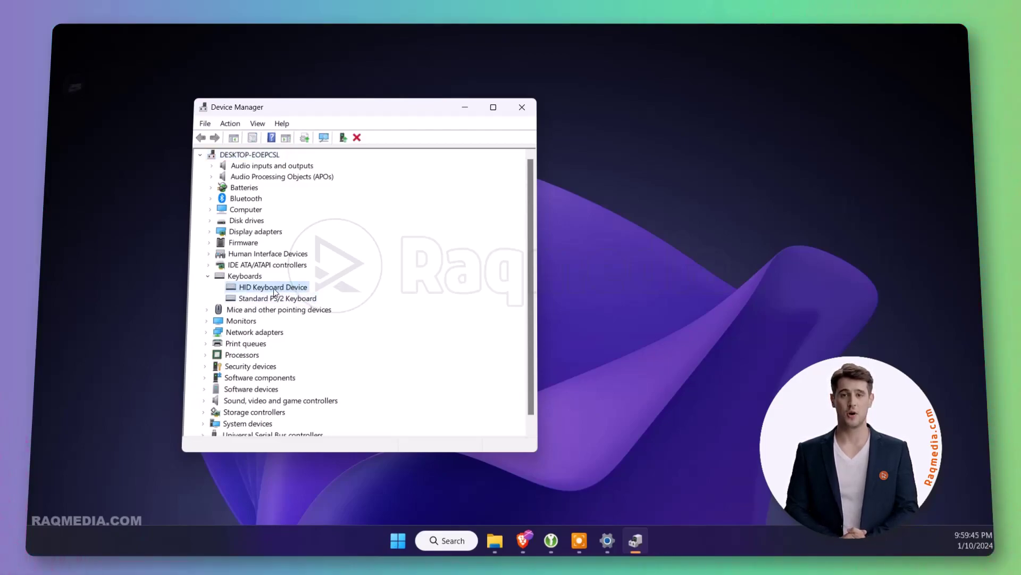
# - Start uninstalling the Standard PS/2 Keyboard, dismiss the confirmation without uninstalling, and close Device Manager
pyautogui.click(299, 301)
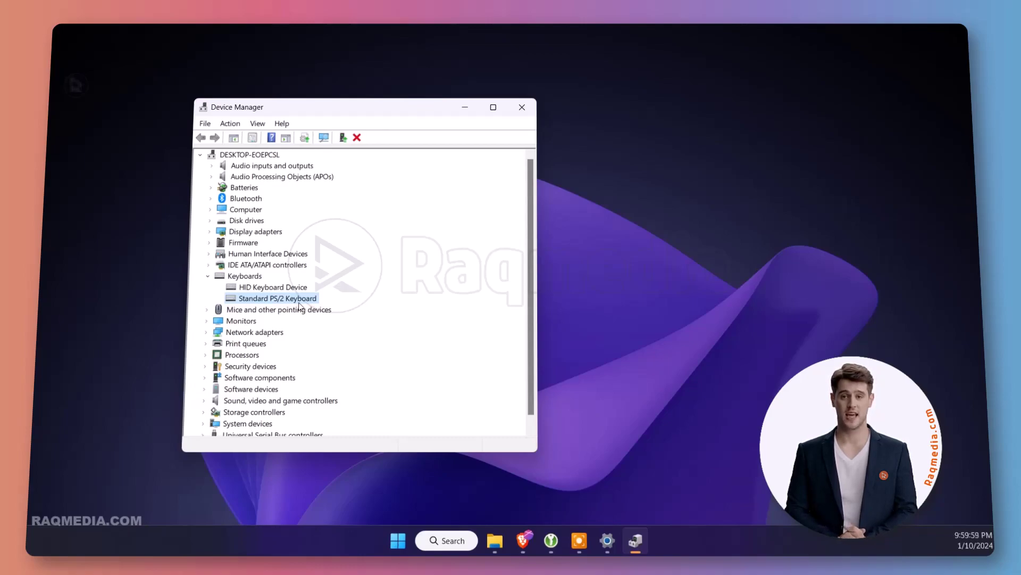
pyautogui.rightClick(300, 301)
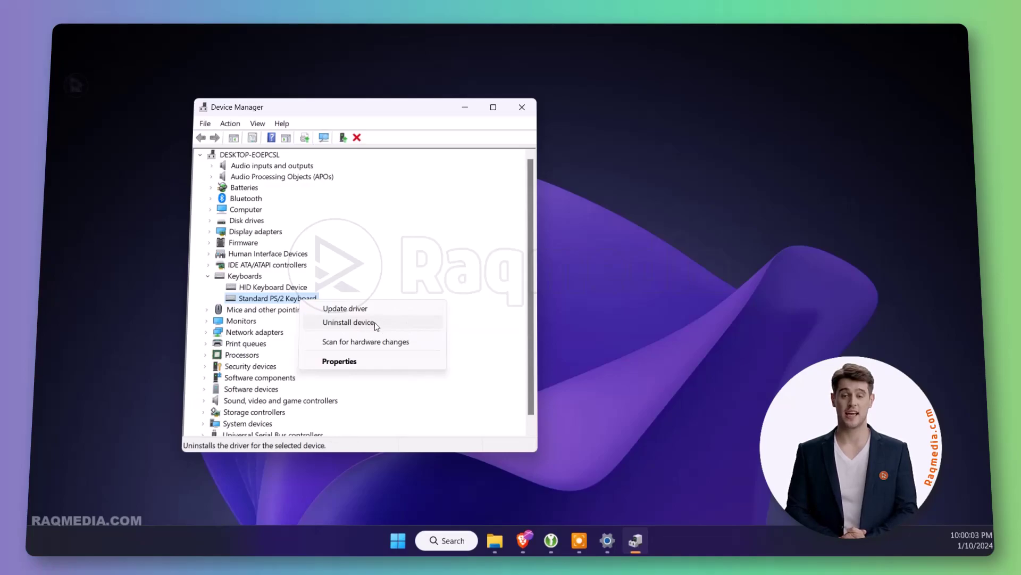
pyautogui.click(377, 323)
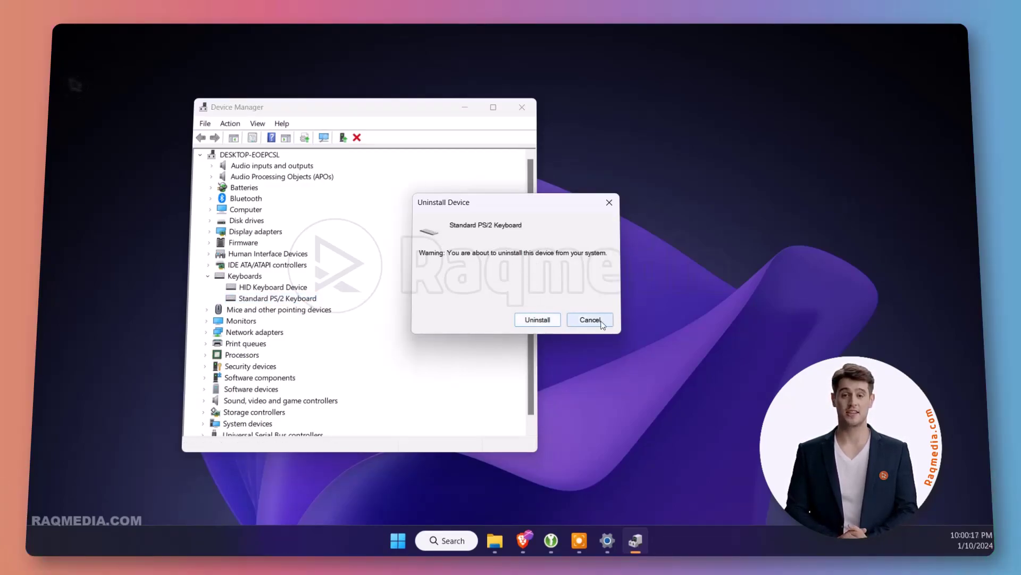
pyautogui.click(609, 202)
pyautogui.click(522, 107)
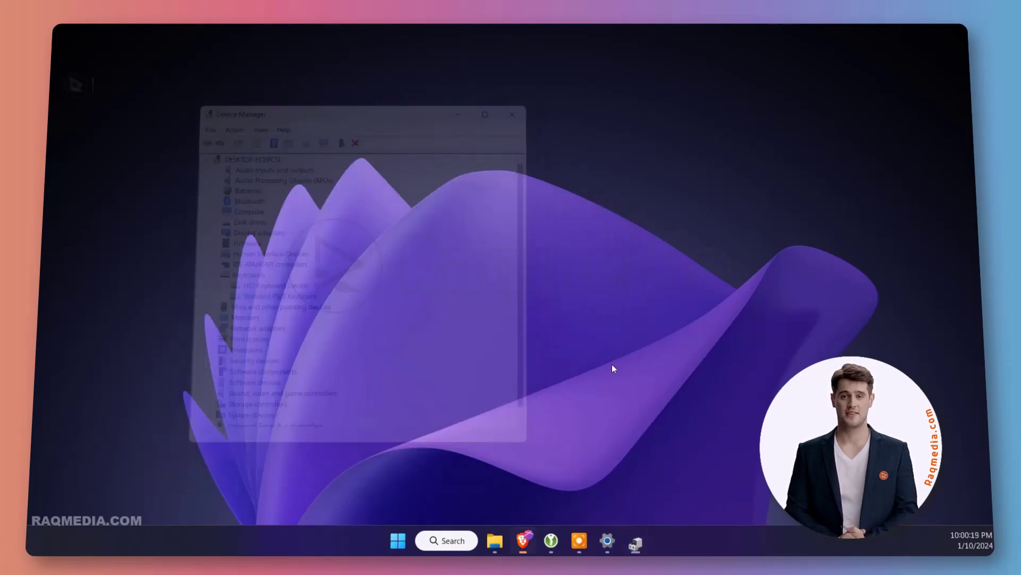
pyautogui.rightClick(418, 542)
pyautogui.moveTo(412, 484)
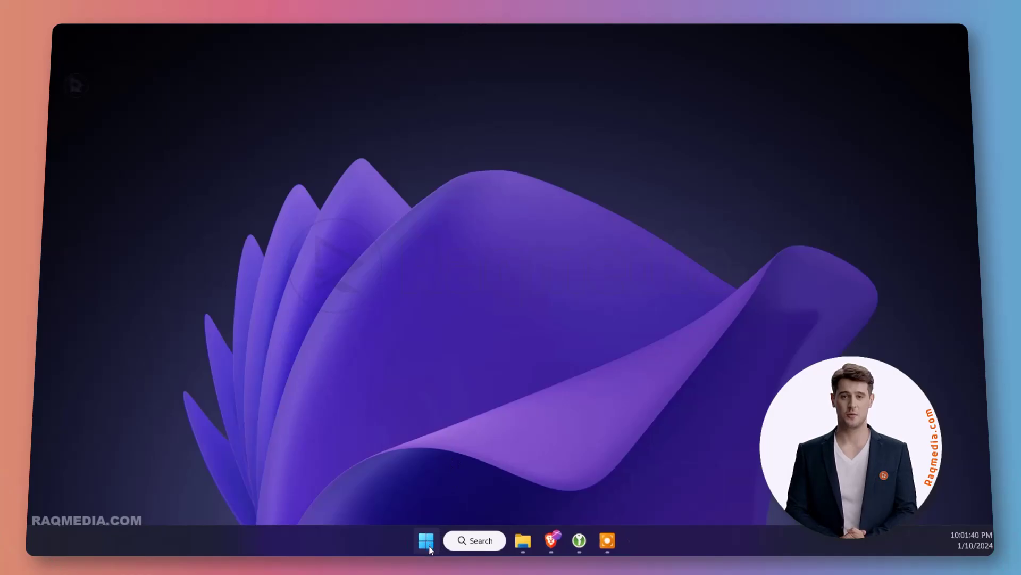
# - Open Windows Settings and go to the Keyboard page of the Accessibility settings
pyautogui.click(427, 541)
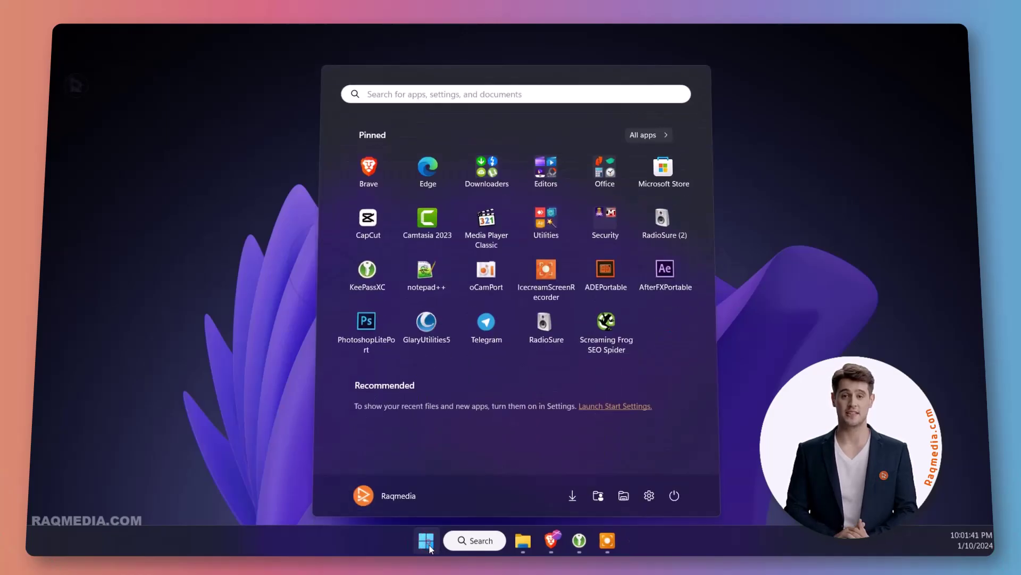
pyautogui.click(650, 496)
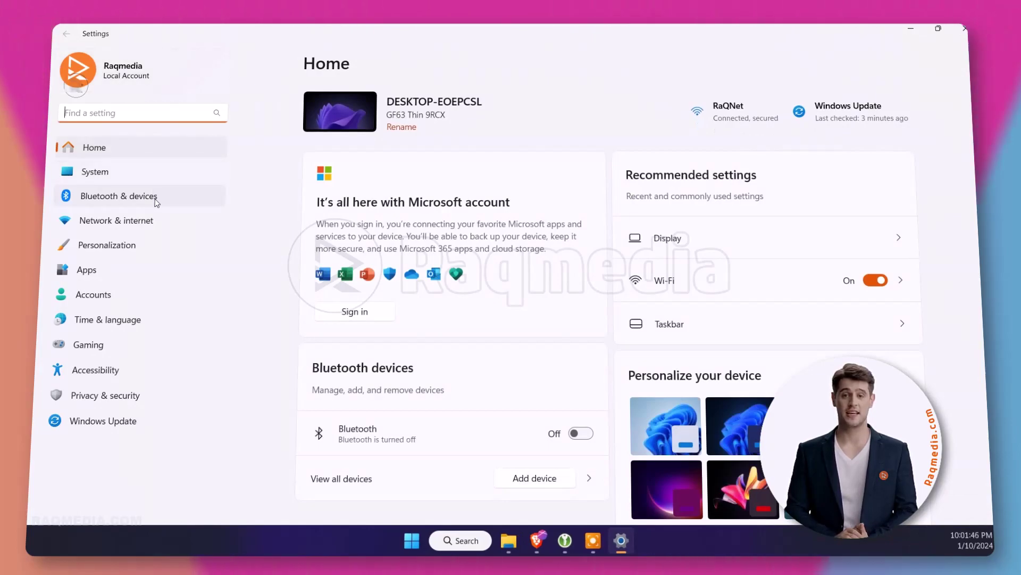
pyautogui.click(120, 369)
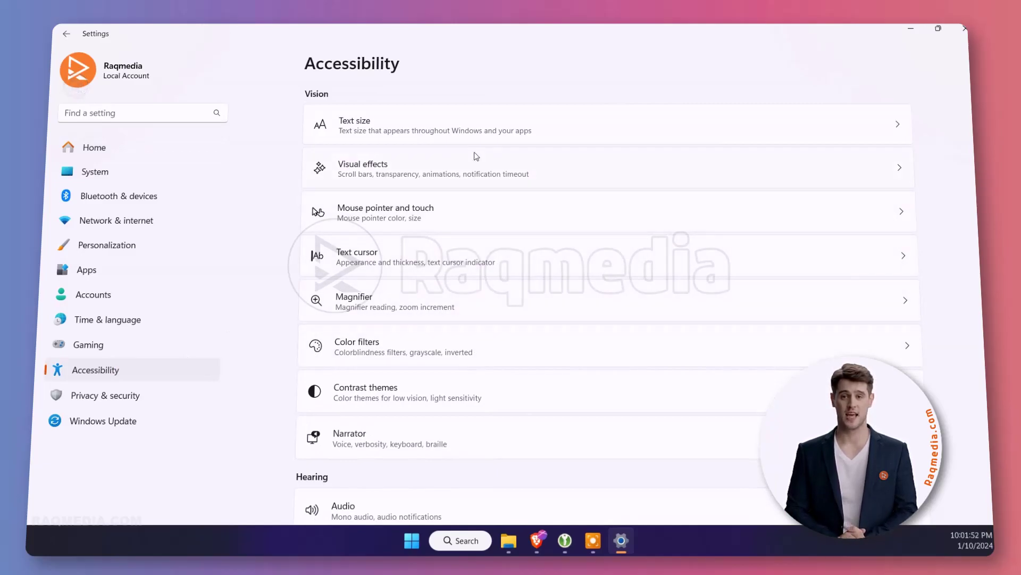
pyautogui.scroll(-5, 465, 135)
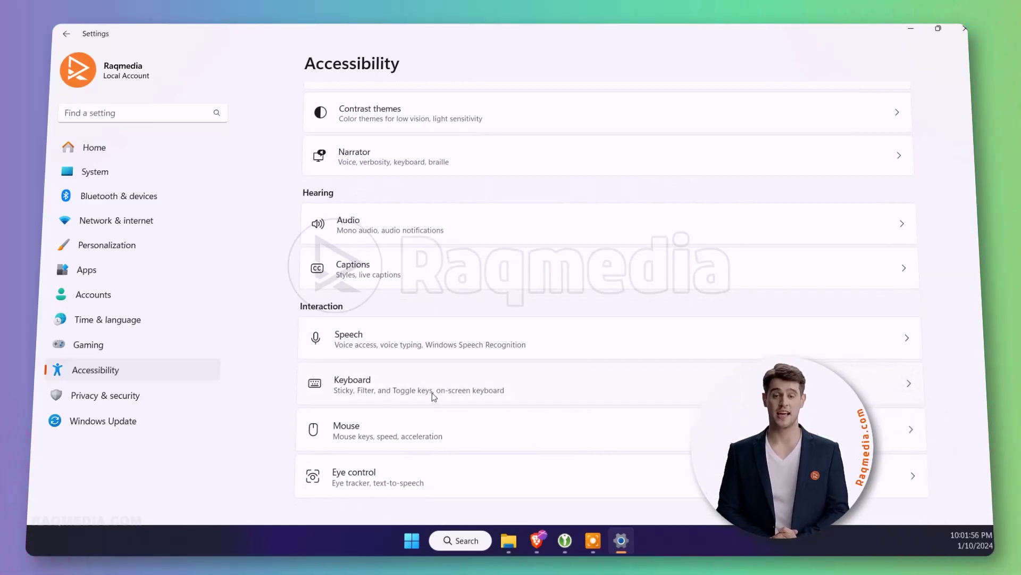
pyautogui.click(814, 383)
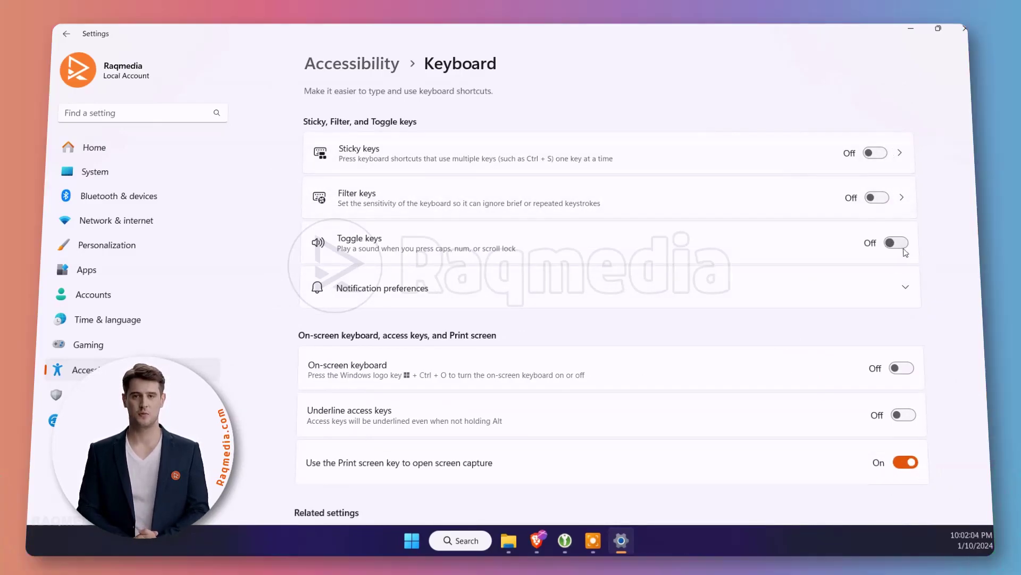
# - Check the Sticky, Filter and Toggle keys switches and review the remaining keyboard accessibility options
pyautogui.click(882, 158)
pyautogui.click(878, 154)
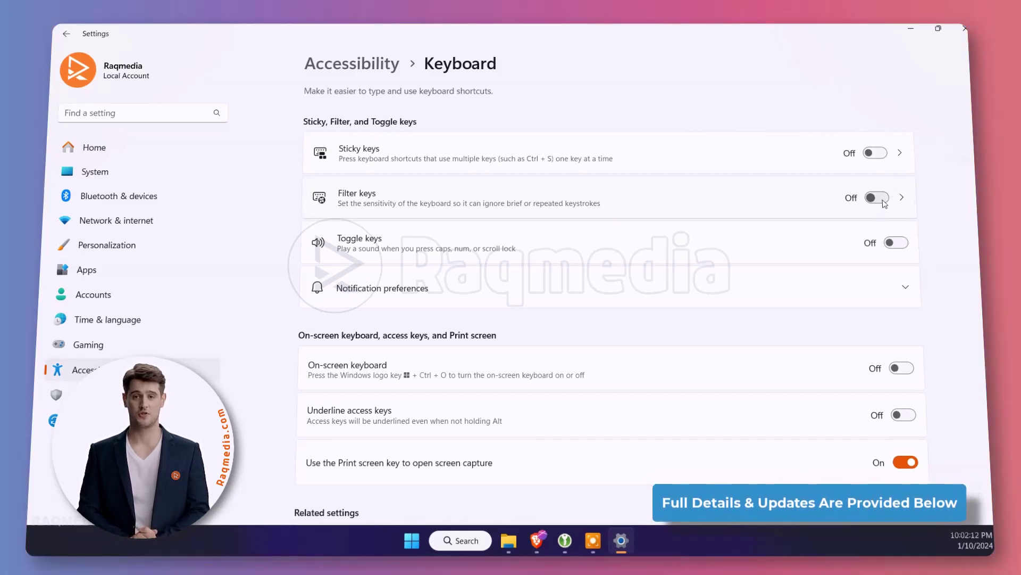
pyautogui.scroll(-5, 947, 312)
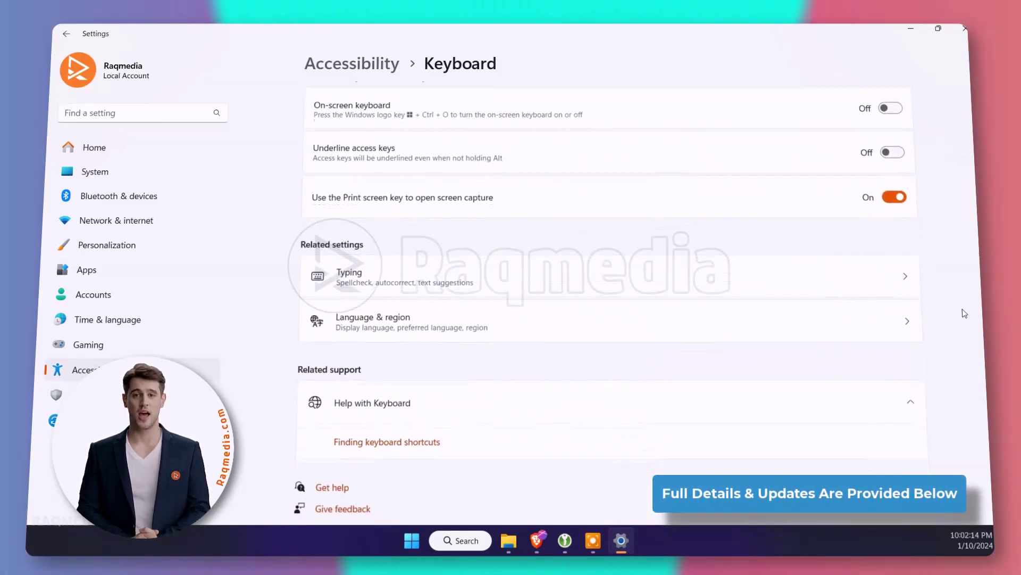
pyautogui.scroll(4, 965, 315)
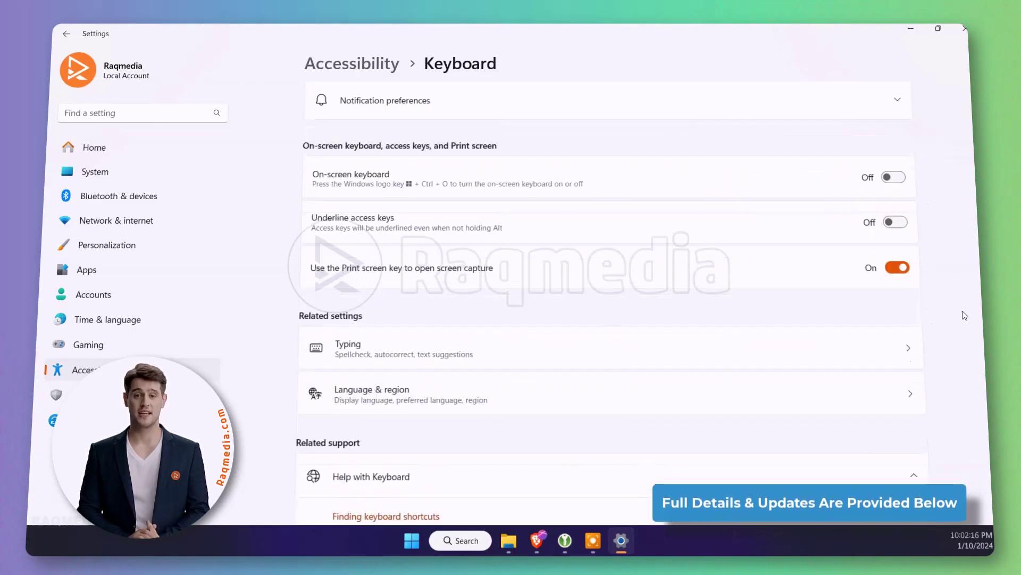
pyautogui.scroll(2, 964, 315)
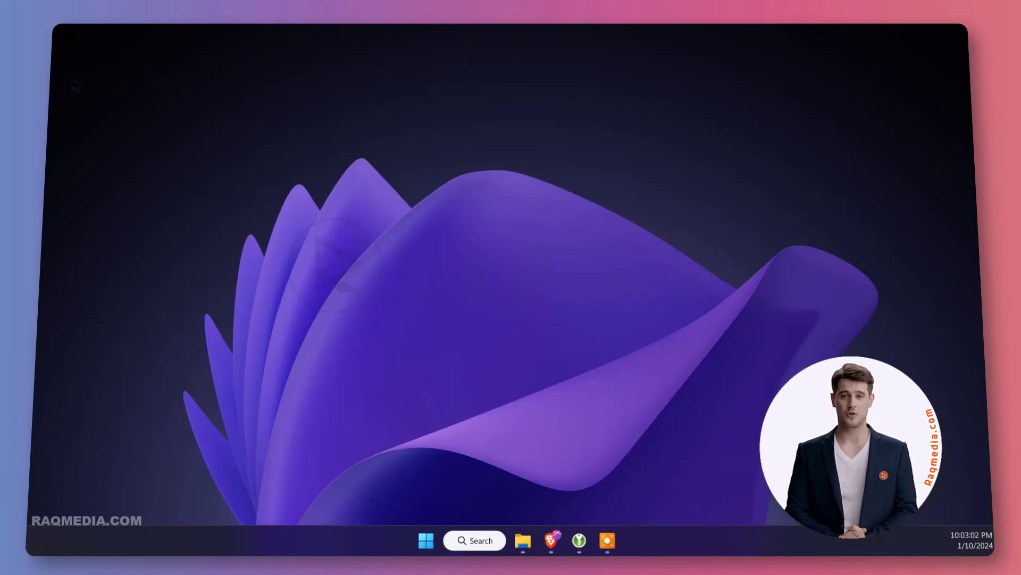
# - Open Device Manager again and expand the Keyboards category
pyautogui.rightClick(426, 541)
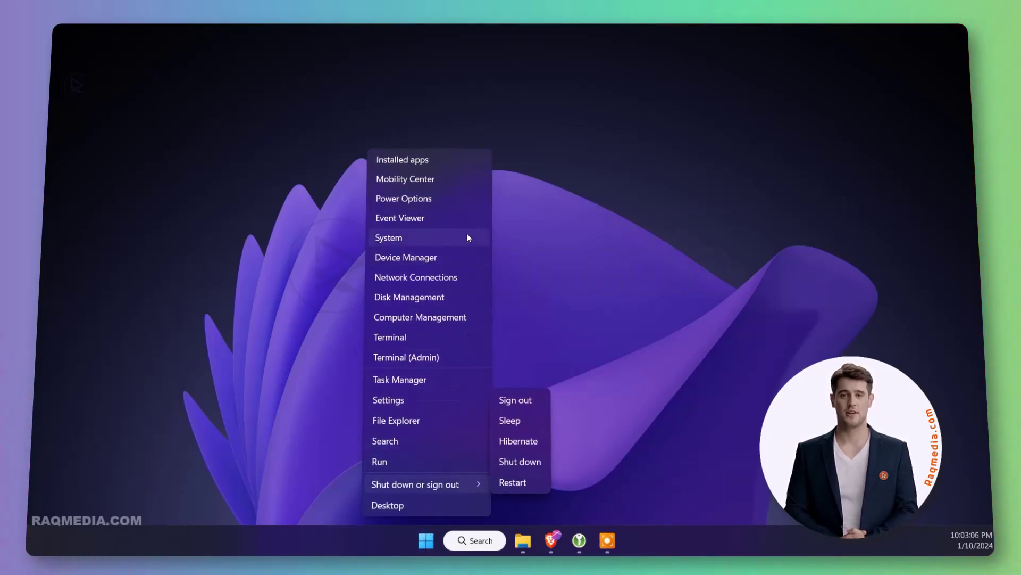
pyautogui.click(459, 257)
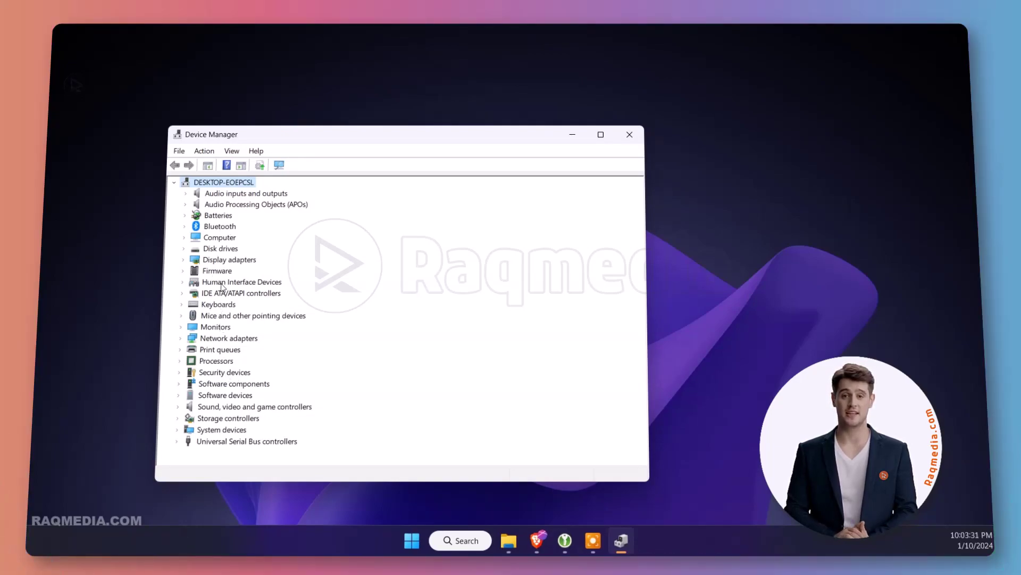
pyautogui.click(213, 306)
pyautogui.click(233, 292)
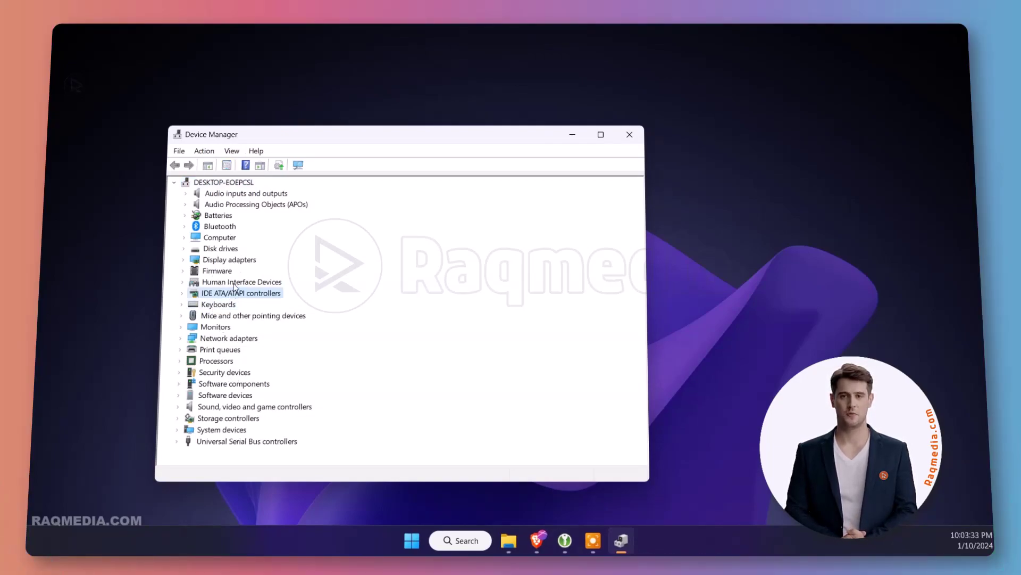
pyautogui.rightClick(227, 306)
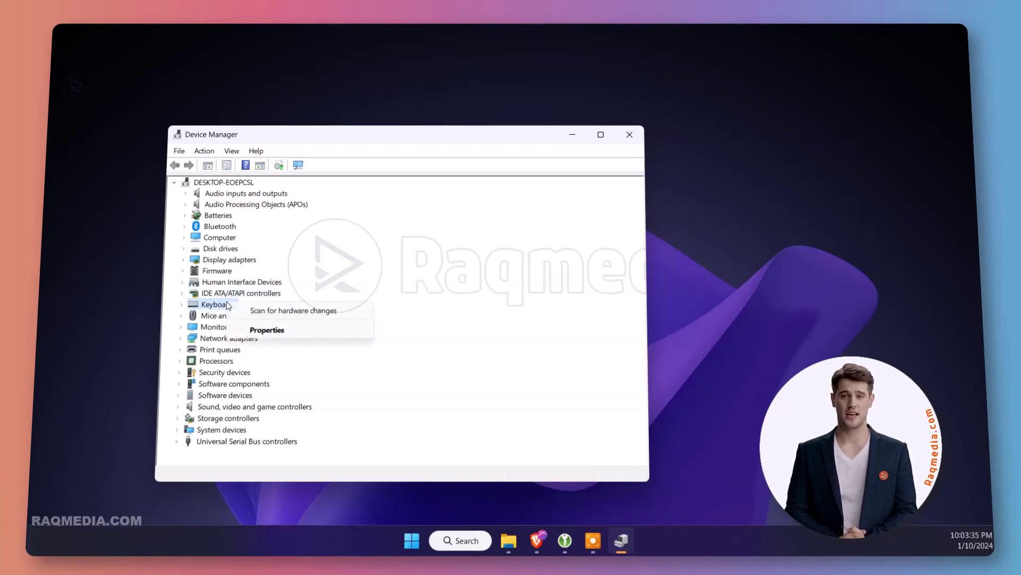
pyautogui.click(182, 304)
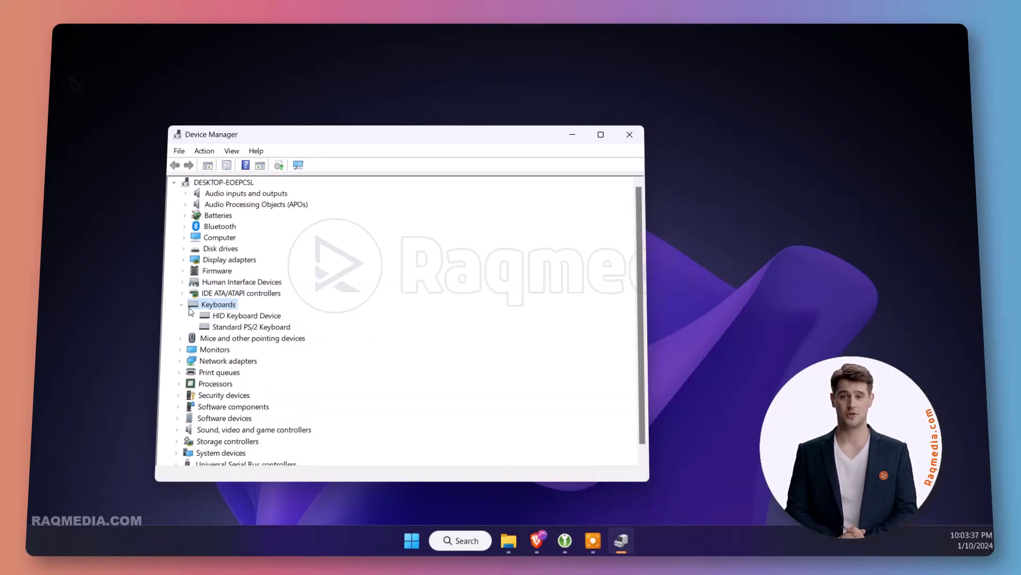
# - View the driver actions offered for the Standard PS/2 Keyboard, dismiss them, and collapse the Keyboards category
pyautogui.click(252, 328)
pyautogui.rightClick(252, 328)
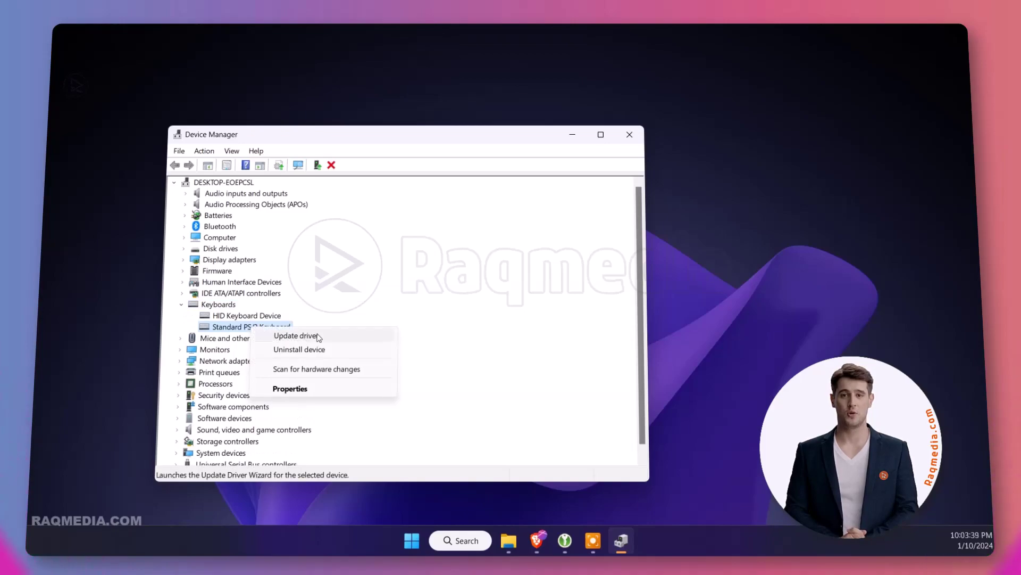
pyautogui.click(229, 327)
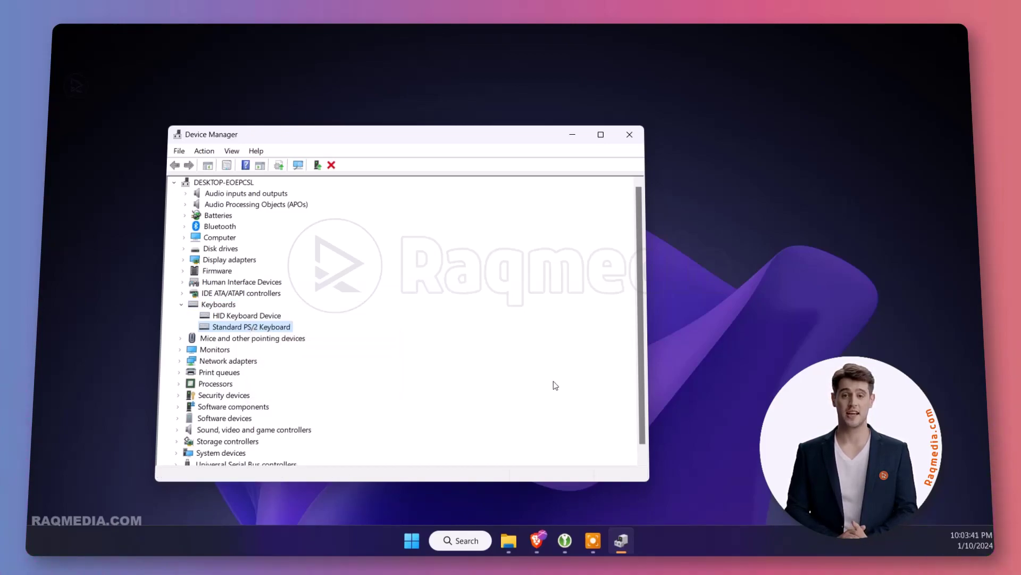
pyautogui.click(181, 305)
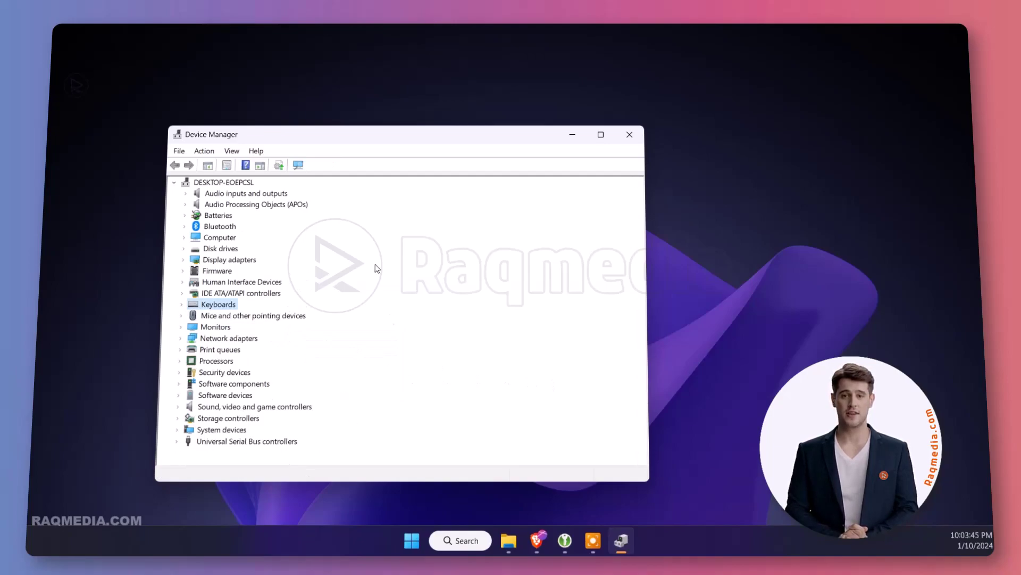
# - Expand Software devices, view the actions offered for Microsoft Device Association Root Enumerator, and dismiss them
pyautogui.click(183, 395)
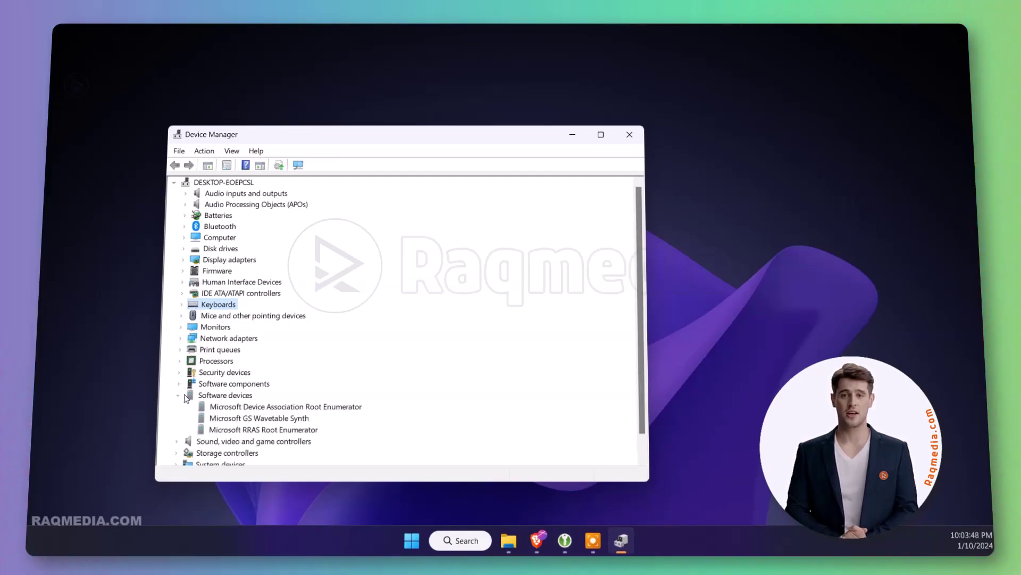
pyautogui.click(259, 407)
pyautogui.rightClick(260, 408)
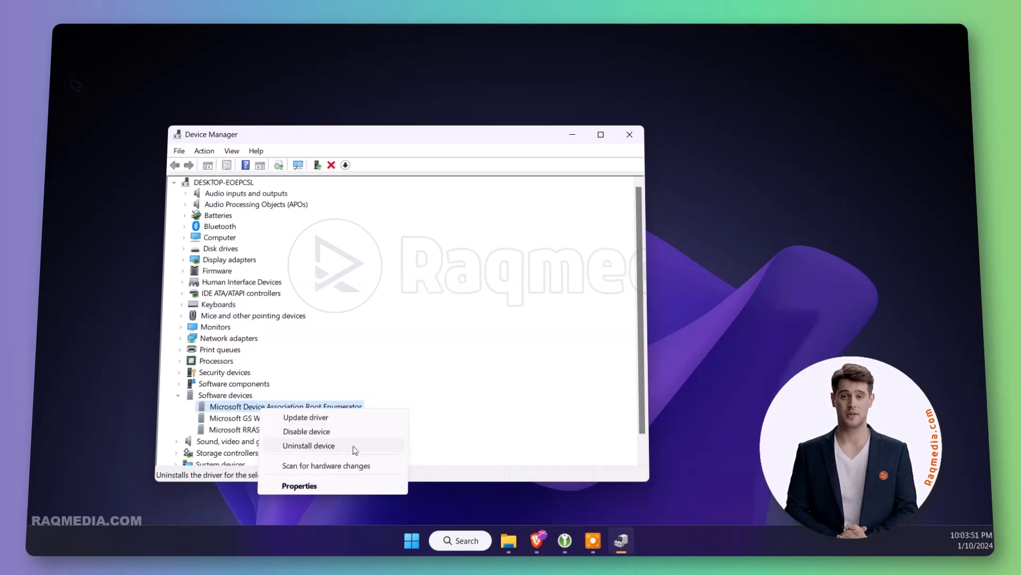
pyautogui.click(526, 432)
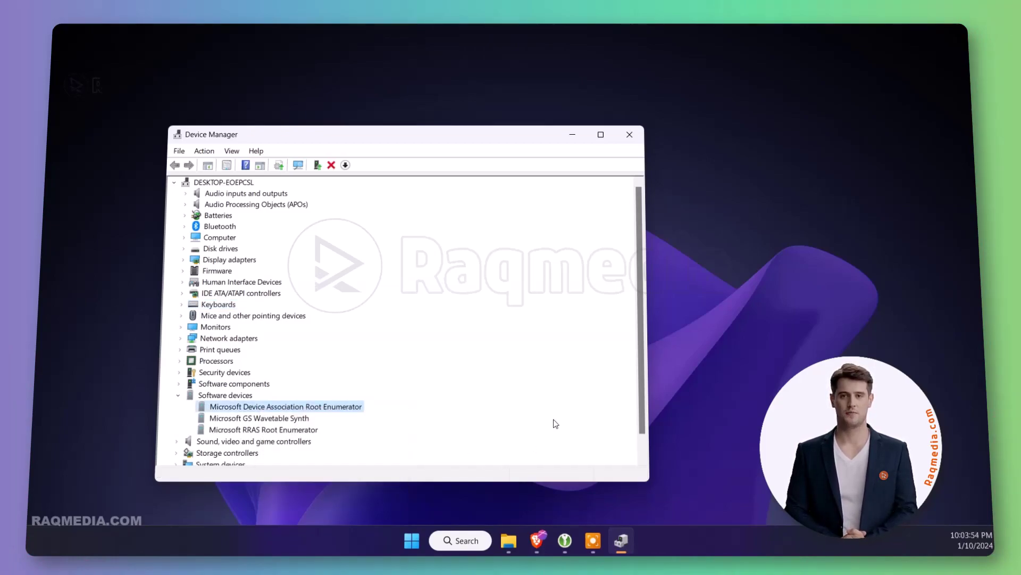